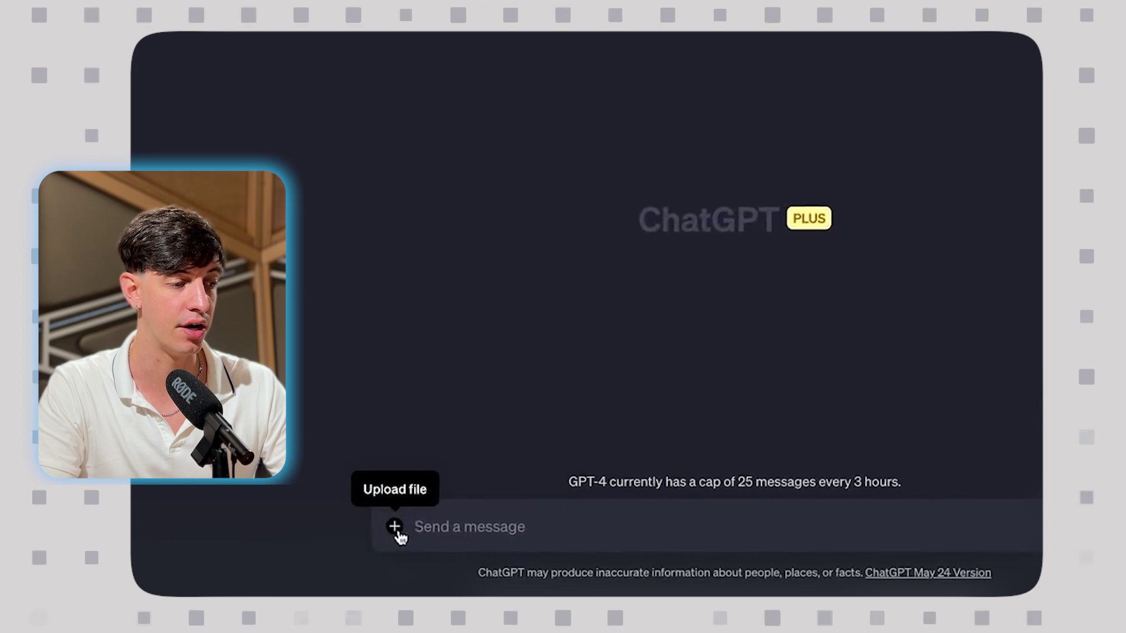
Upload data.csv and ask five questions on top five products, highest-revenue countries, customer segmentation, next quarter's total revenue and times of notable sales increases.
left_click_drag(404, 632, 445, 547)
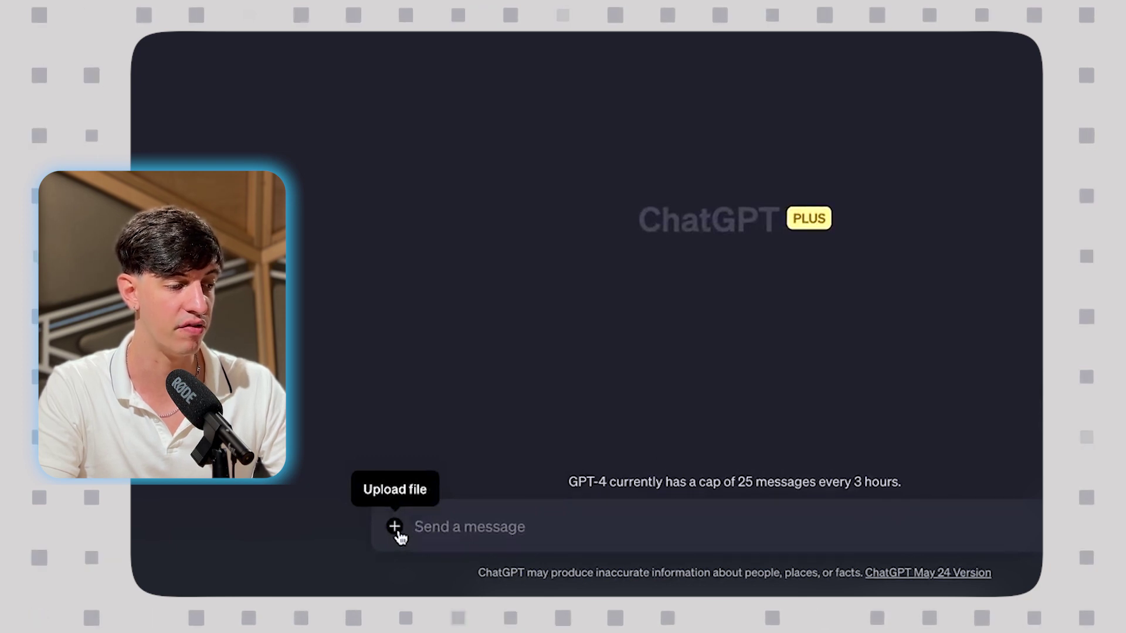
left_click_drag(375, 563, 373, 558)
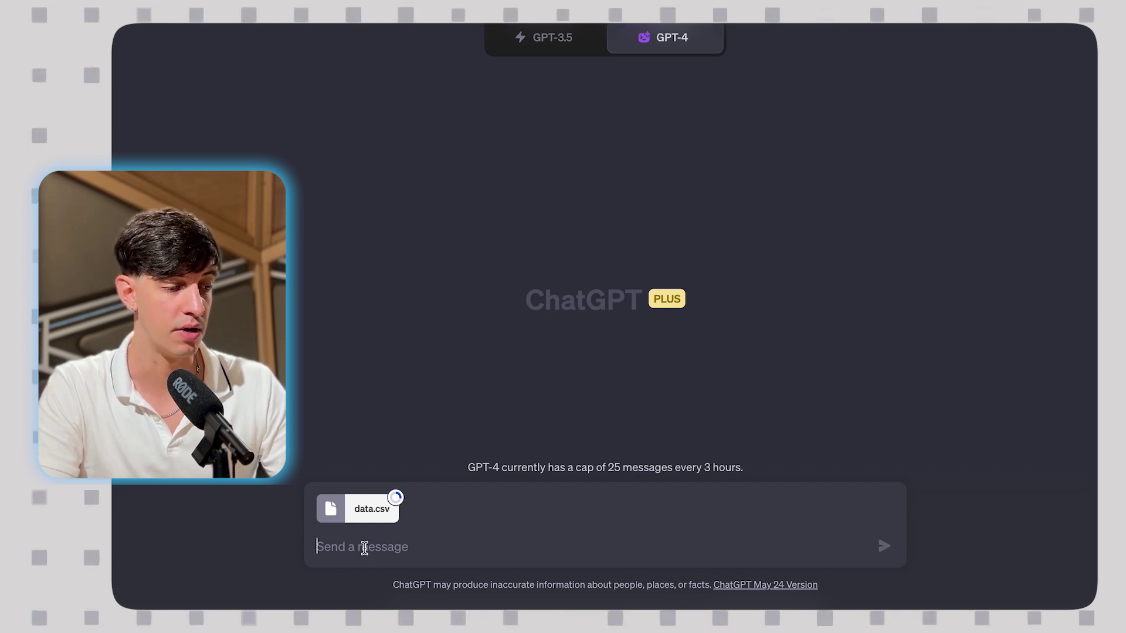
type("1. \"What are the top five revenue-generating products?\" 2. \"Which countries bring in the highest revenue?\" 3. \"How would you segment our customer base?\" 4. \"Can you predict next quarter's total revenue?\" 5. \"Are there specific times with notable sales increases?\"")
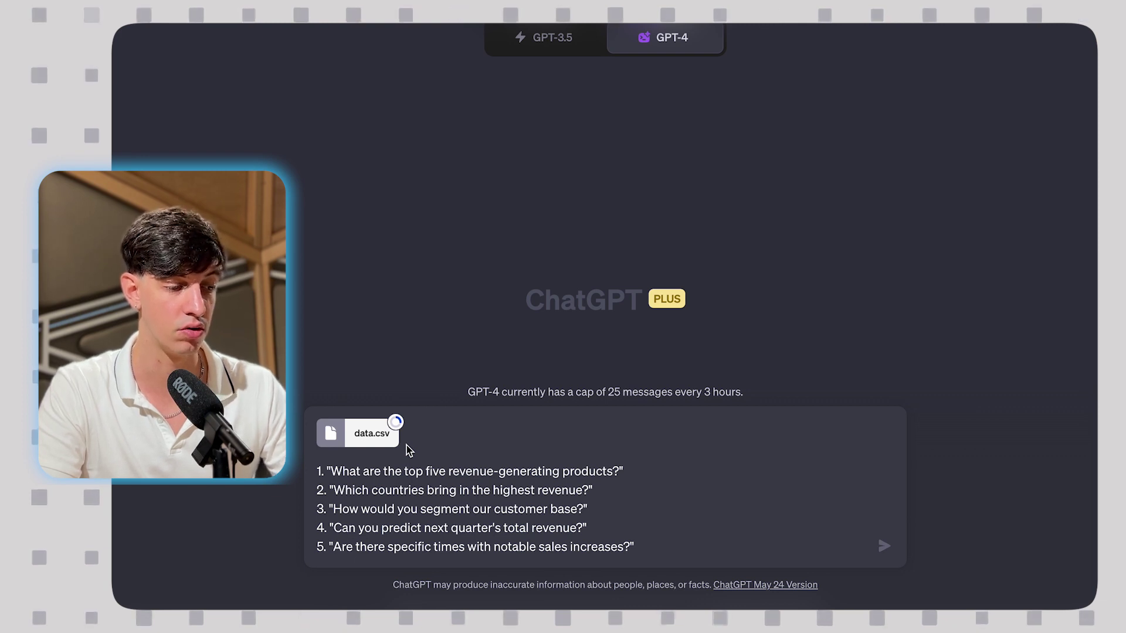
left_click(884, 546)
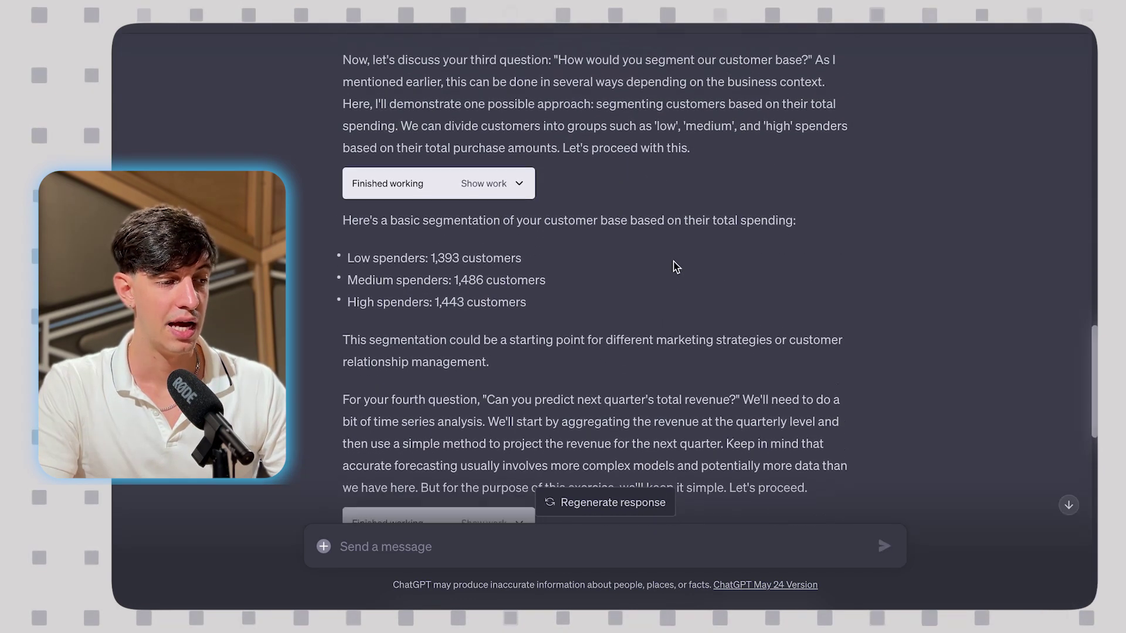
Expand the work behind the answer on highest-revenue countries and examine its Python code and result.
scroll(674, 267, "up", 2)
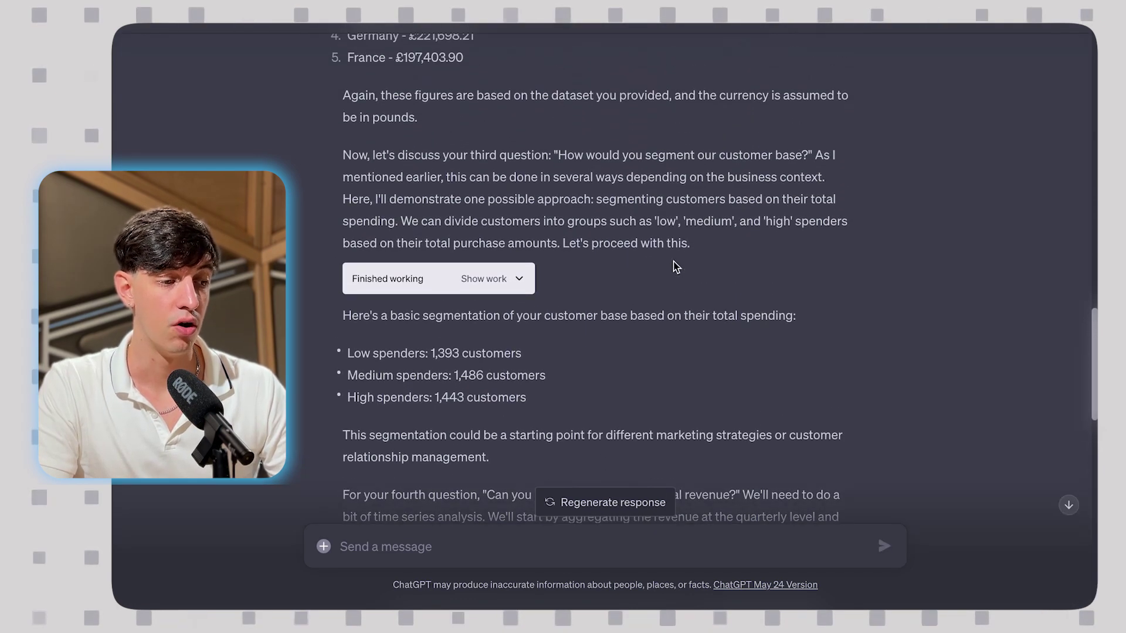
scroll(675, 267, "up", 5)
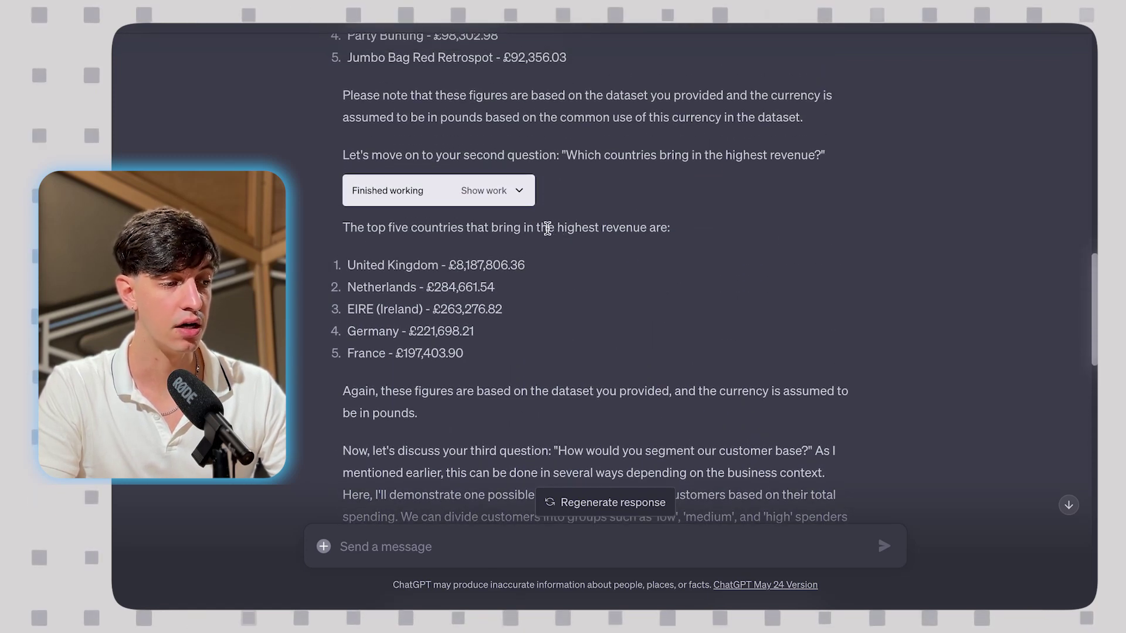
left_click(499, 195)
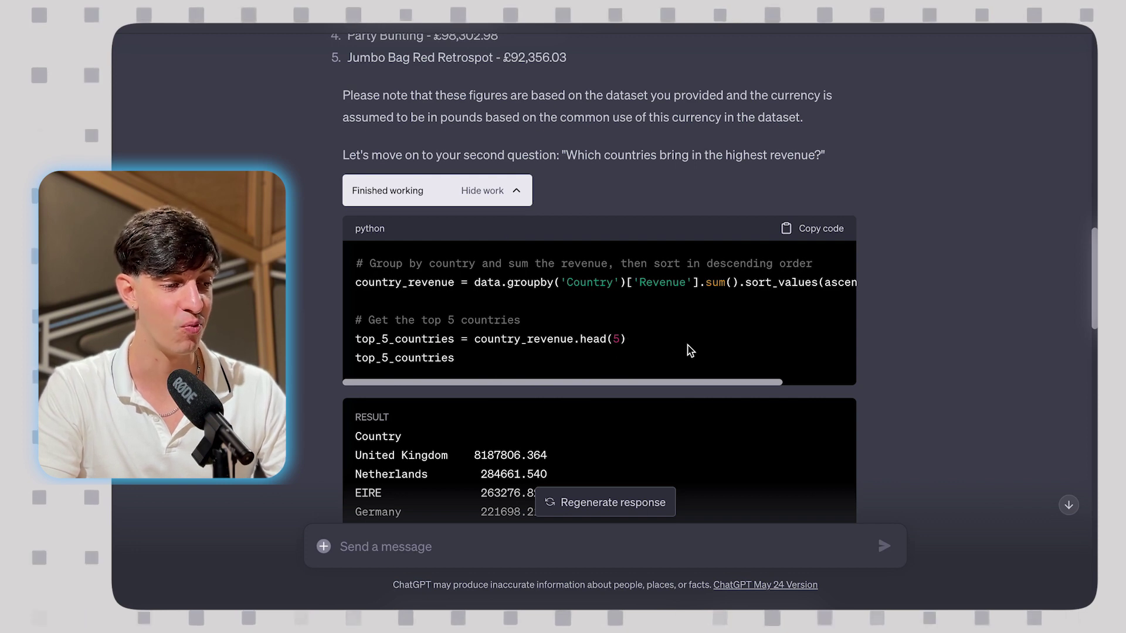
scroll(690, 351, "down", 1)
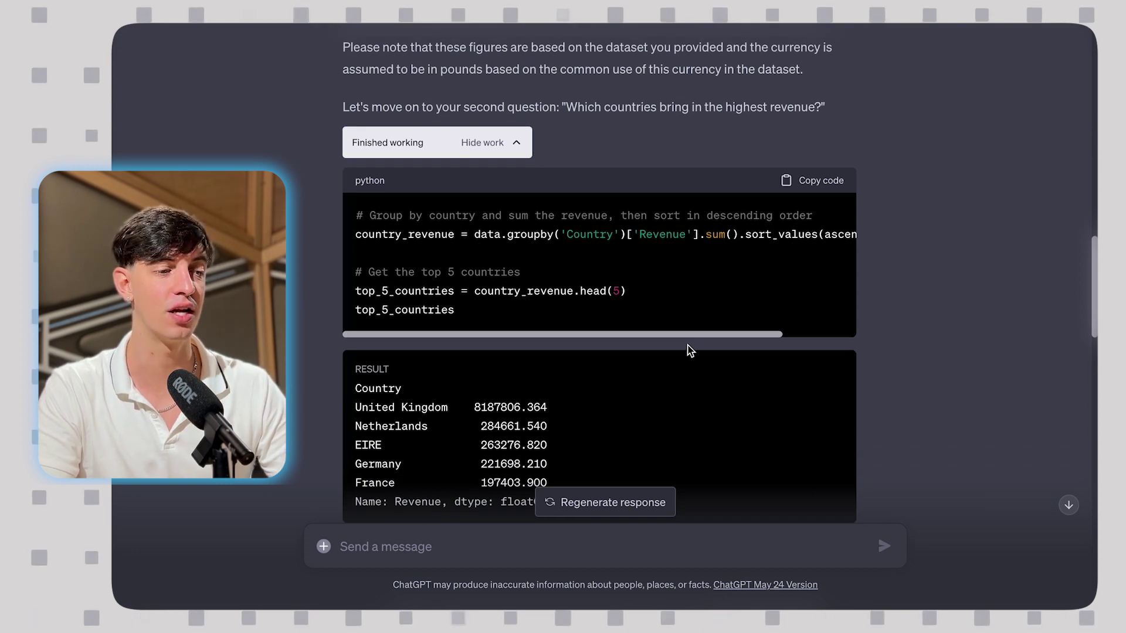
scroll(690, 350, "down", 2)
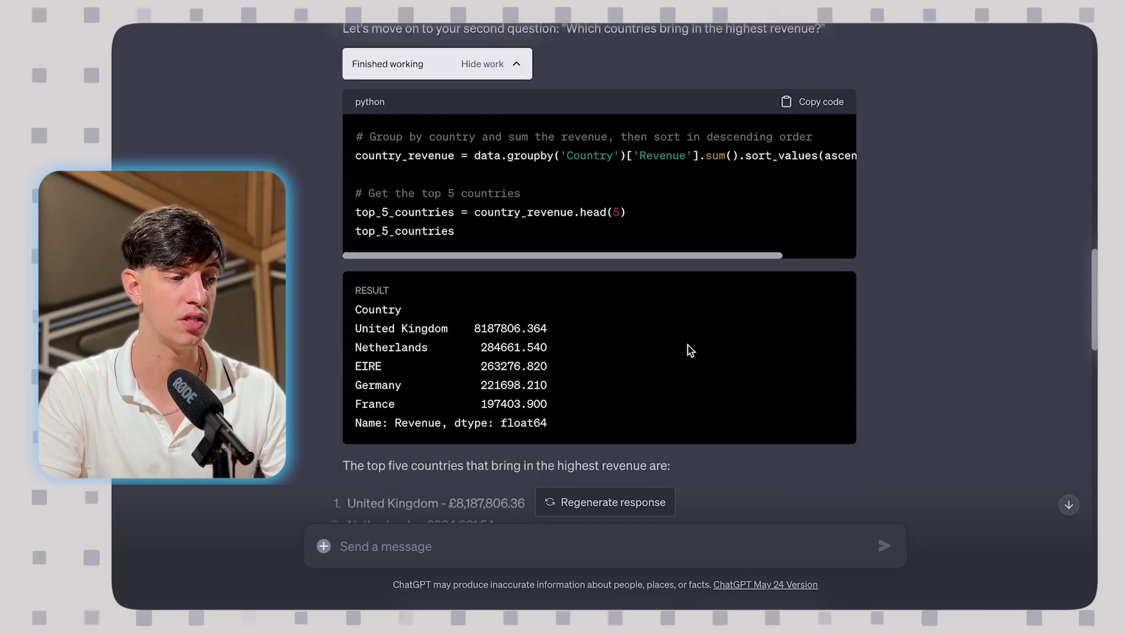
scroll(691, 351, "down", 10)
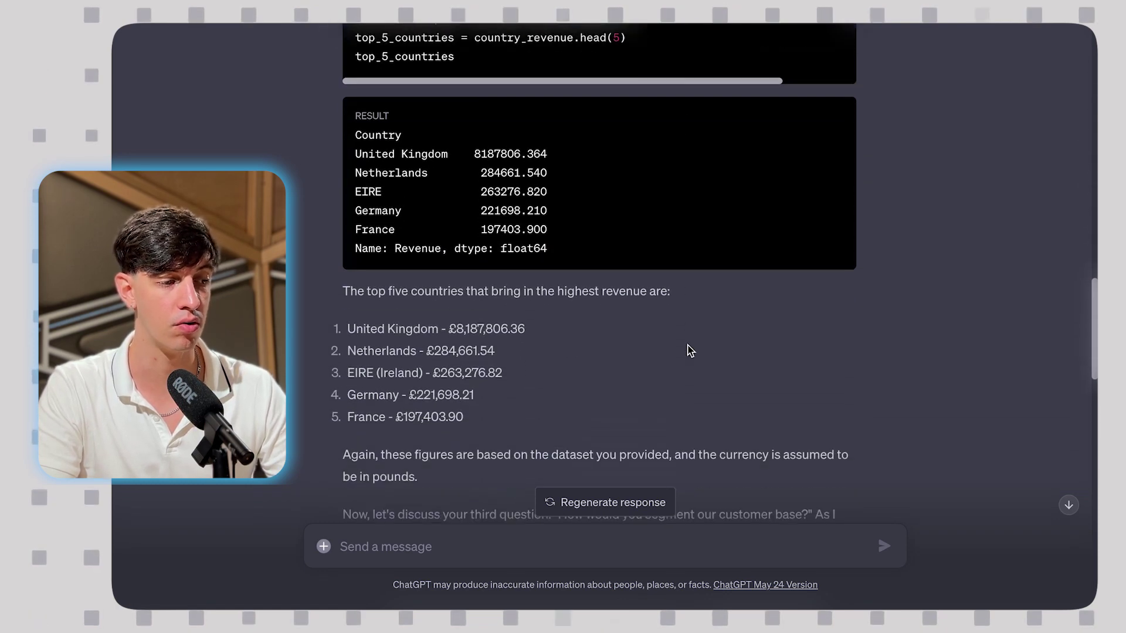
Expand the work behind the customer segmentation answer and examine its Python code.
left_click(496, 284)
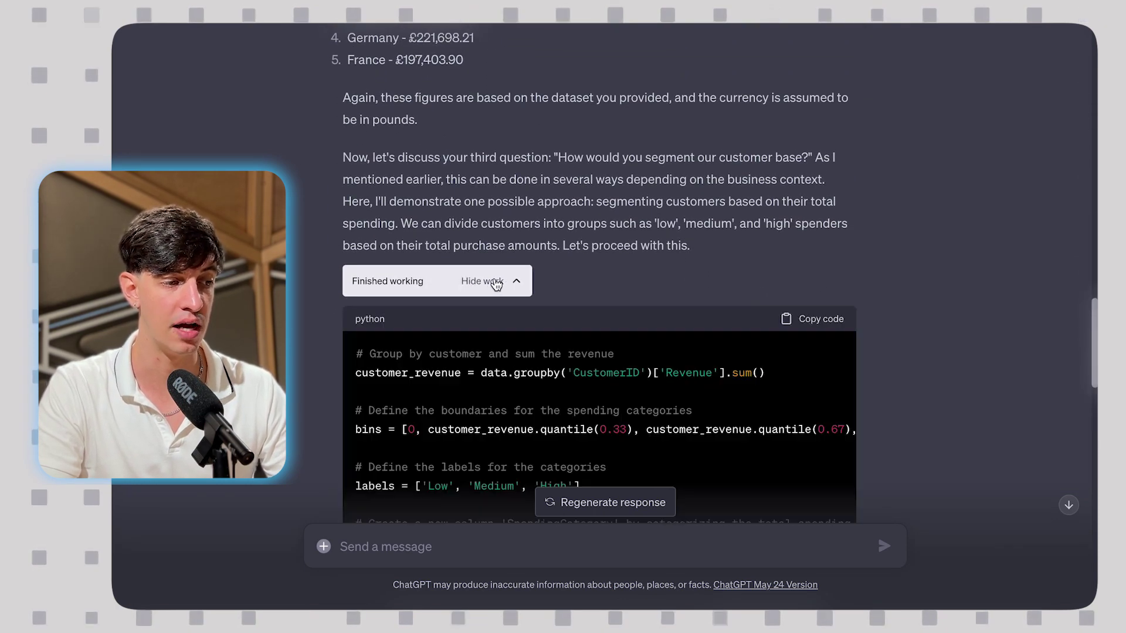
scroll(688, 298, "down", 2)
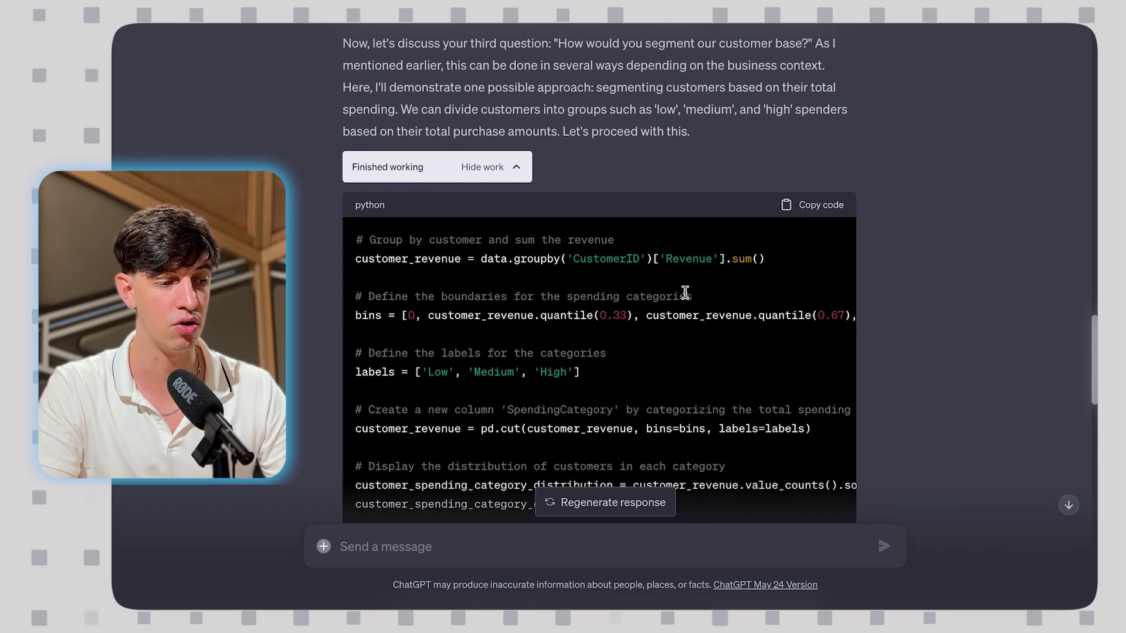
scroll(685, 292, "down", 1)
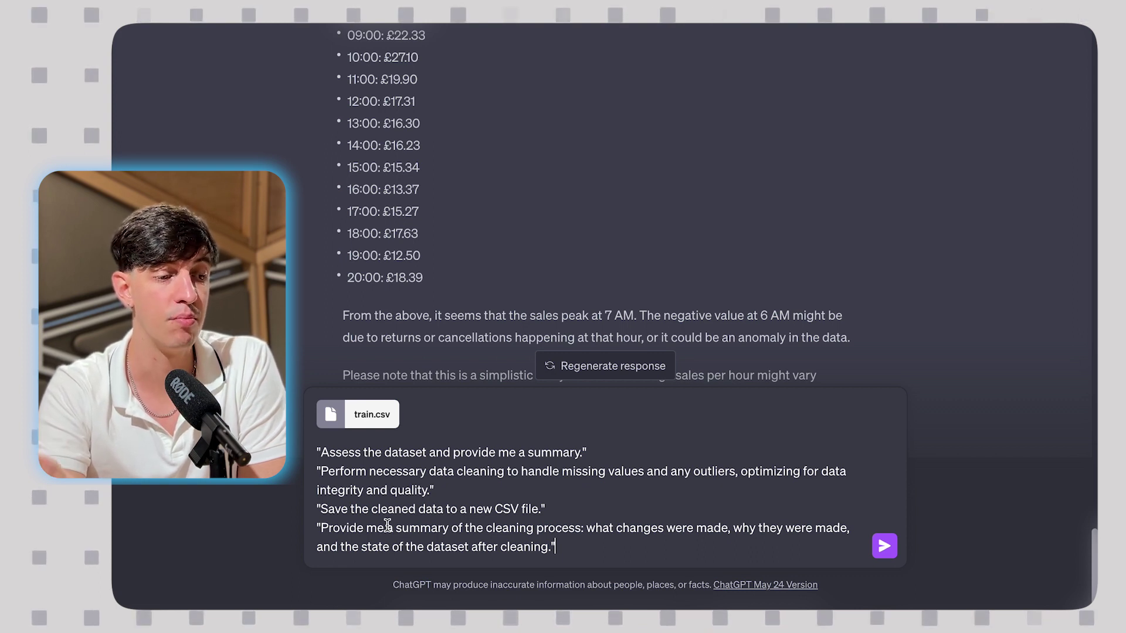
Submit the train.csv assessment and cleaning prompt, and the winequality-red 2.csv prompt for a dataset summary, descriptive statistics and correlation matrix.
left_click(884, 546)
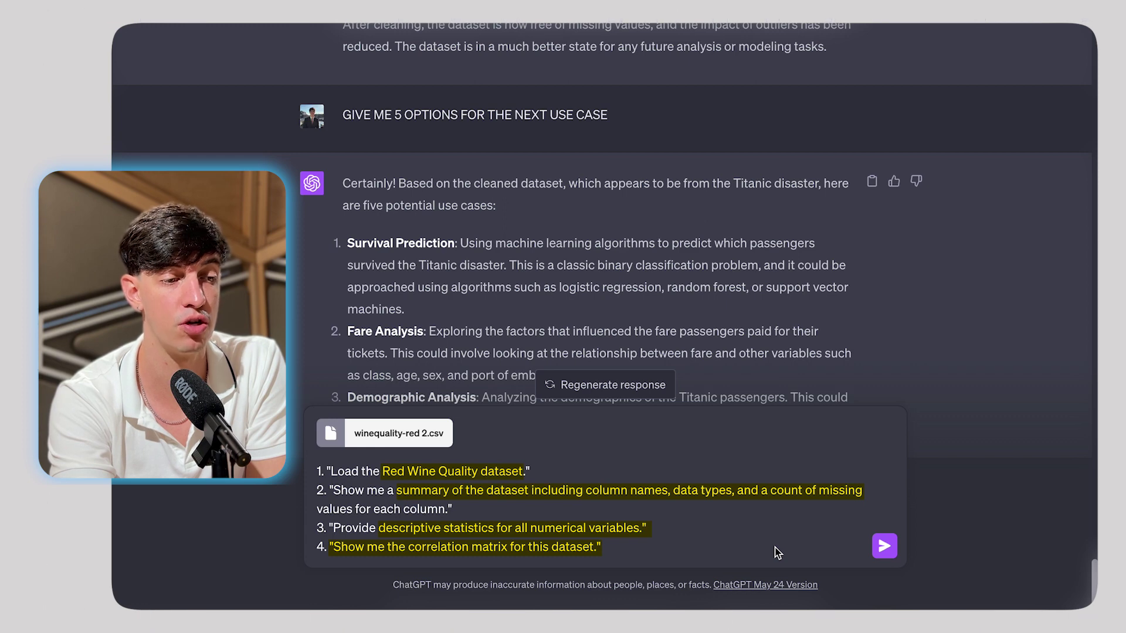
left_click(884, 548)
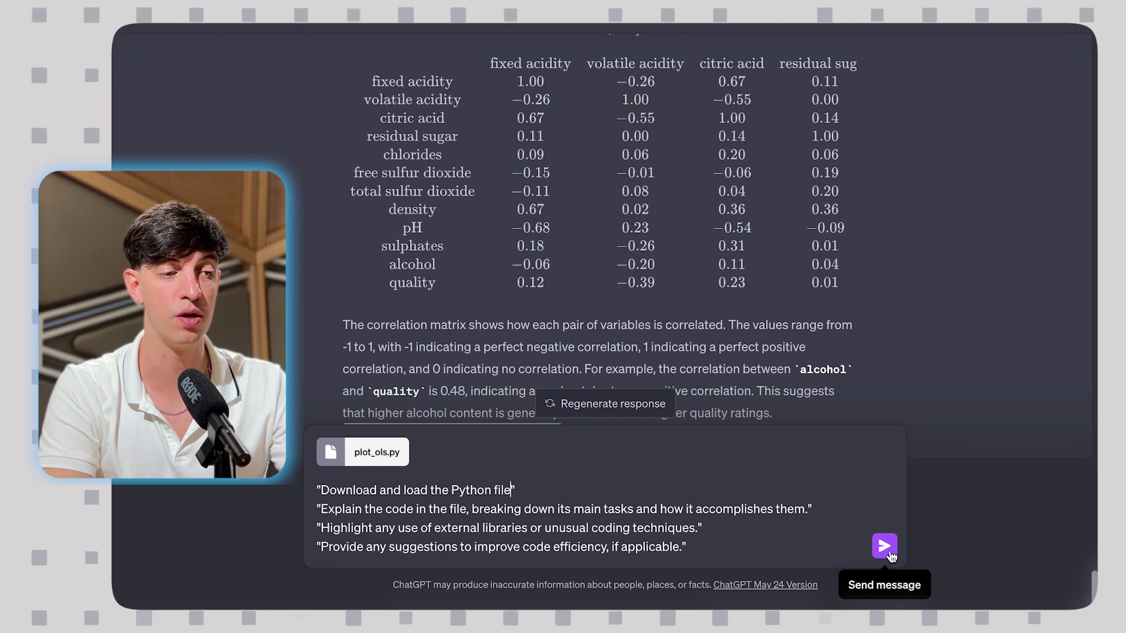
Submit the plot_ols.py code explanation prompt and request a comprehensive documentation file for handing over the code to someone else.
left_click(884, 546)
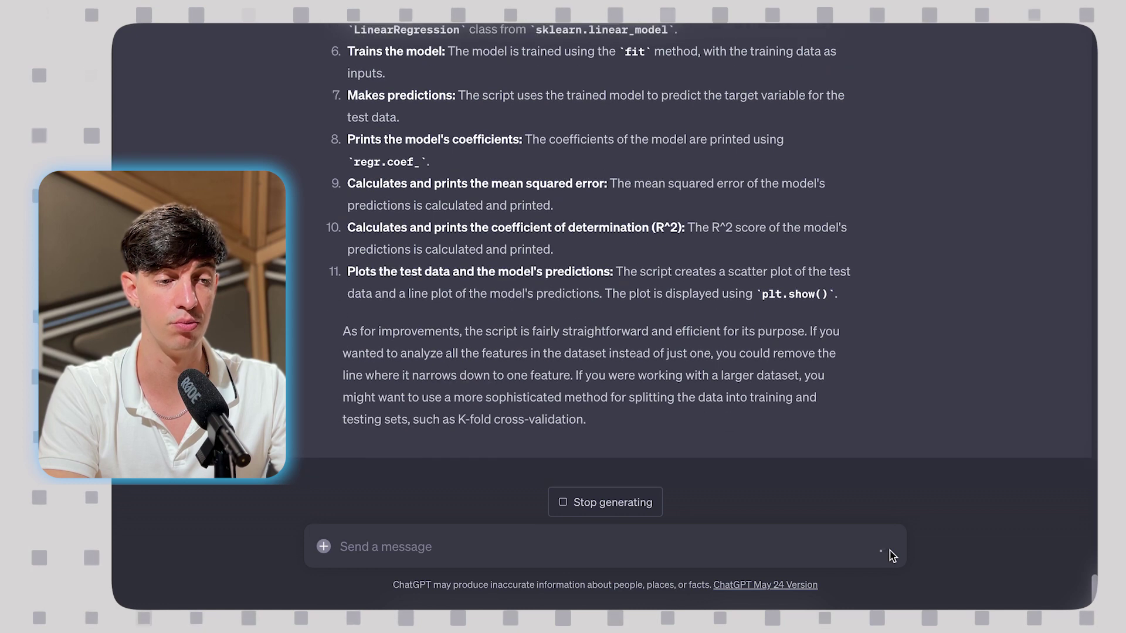
type("create a comprehensive documentation file that I can use to handove")
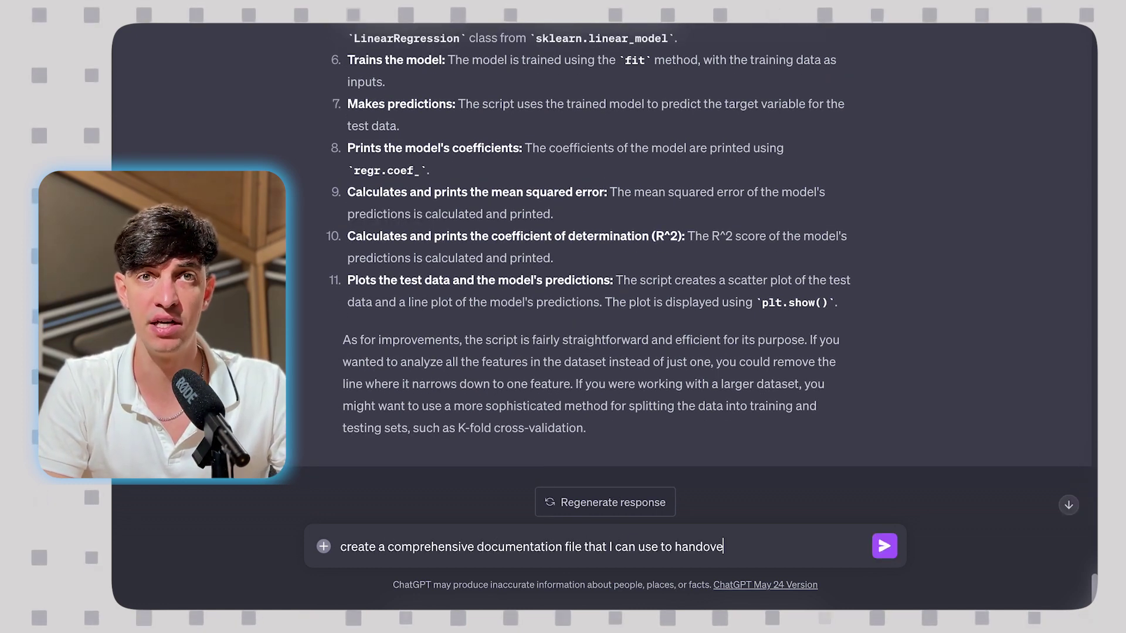
type("r the code to someone else")
key("Return")
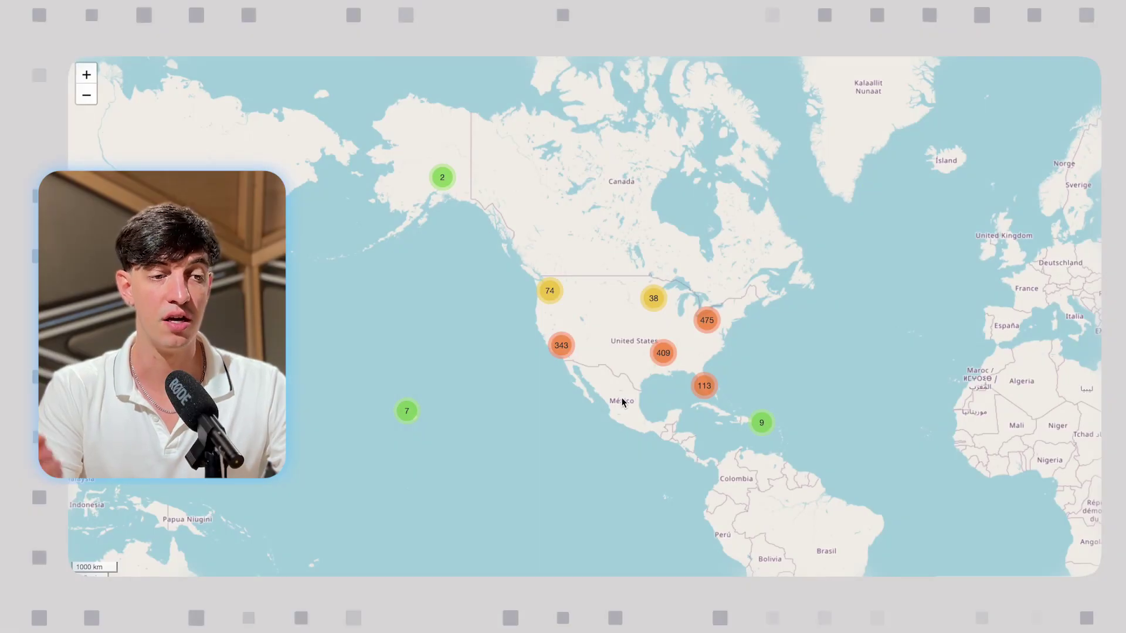
Explore the clustered marker map from the United States through California and the San Francisco area down to the markers around Modesto.
scroll(602, 345, "up", 2)
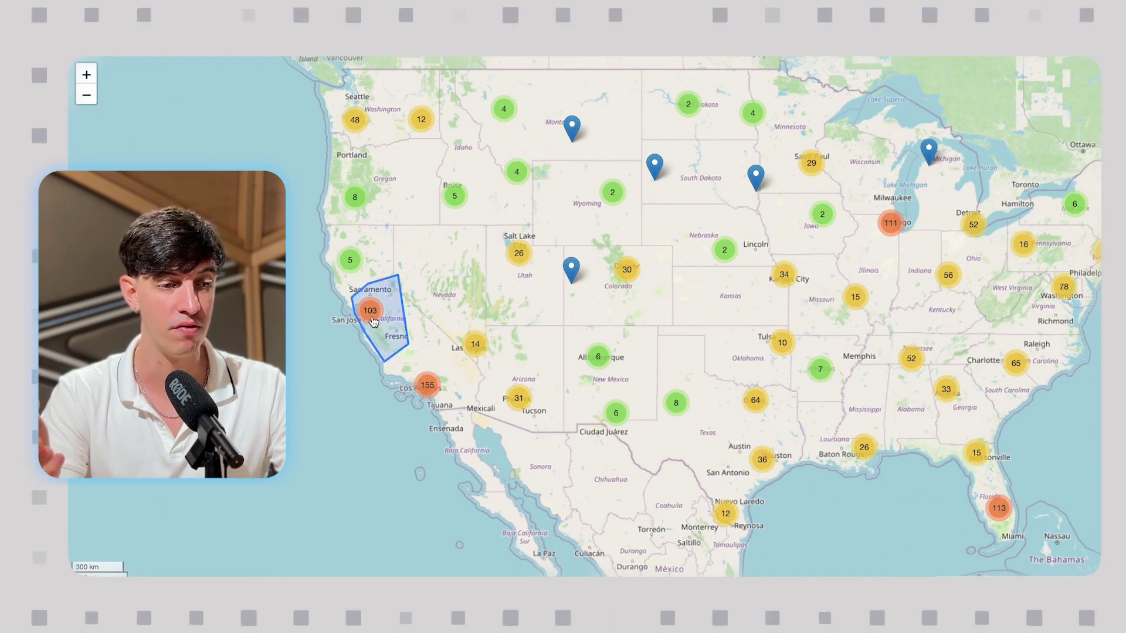
left_click(371, 311)
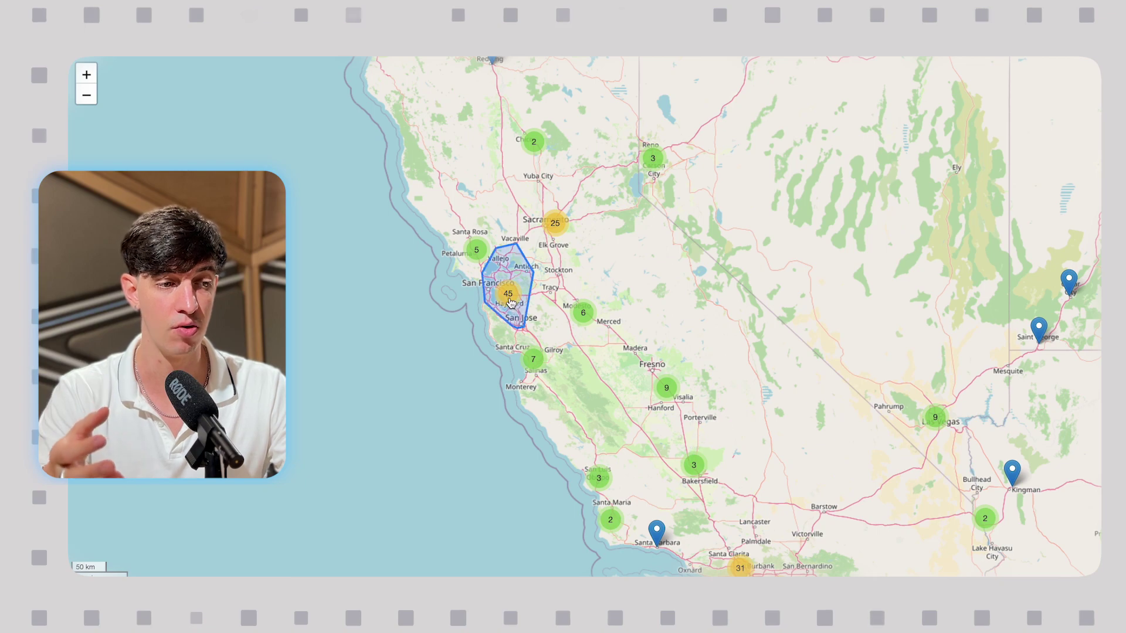
left_click(509, 294)
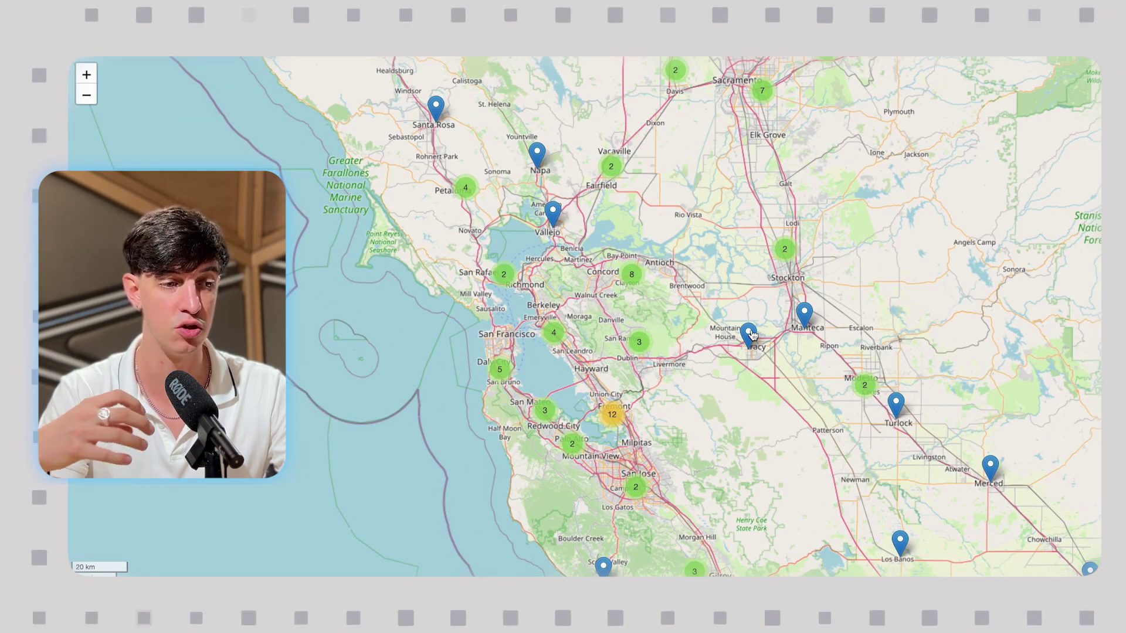
left_click(858, 389)
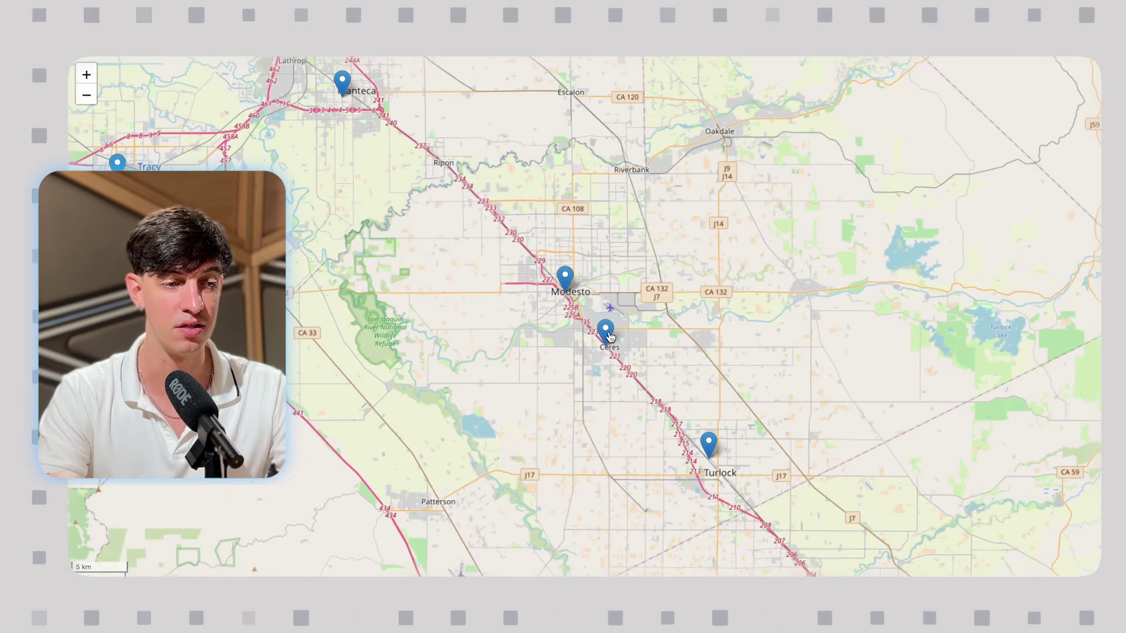
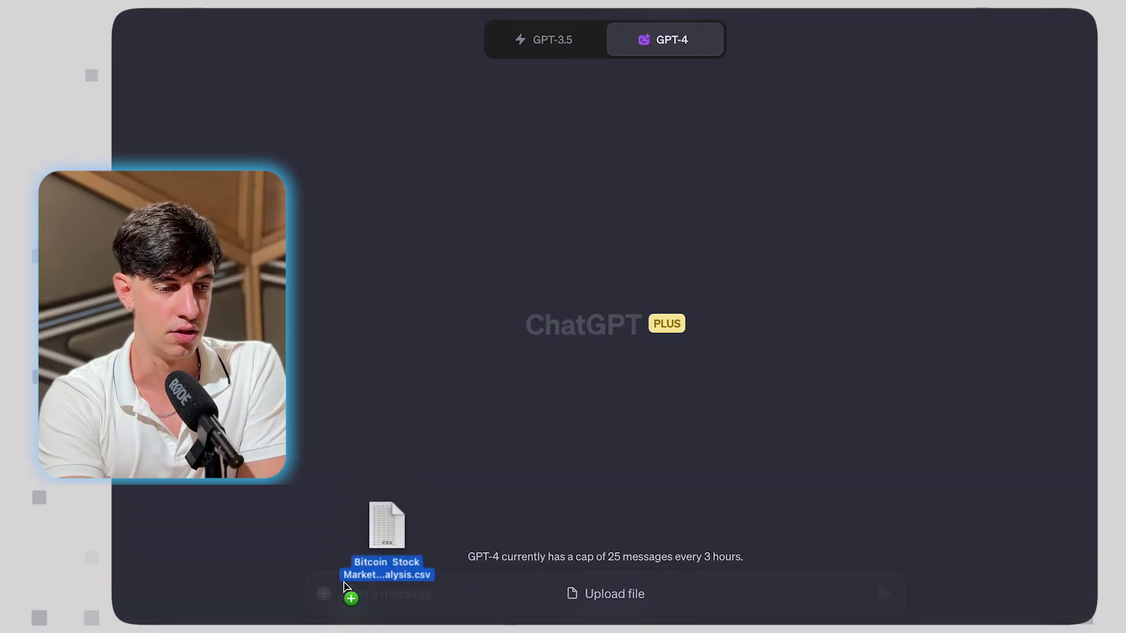
Upload Bitcoin Stock Market Analysis.csv, ask for an analysis visualizing the 5 most interesting insights, and request chart 4 using only different shades of blue.
left_click_drag(345, 586, 348, 596)
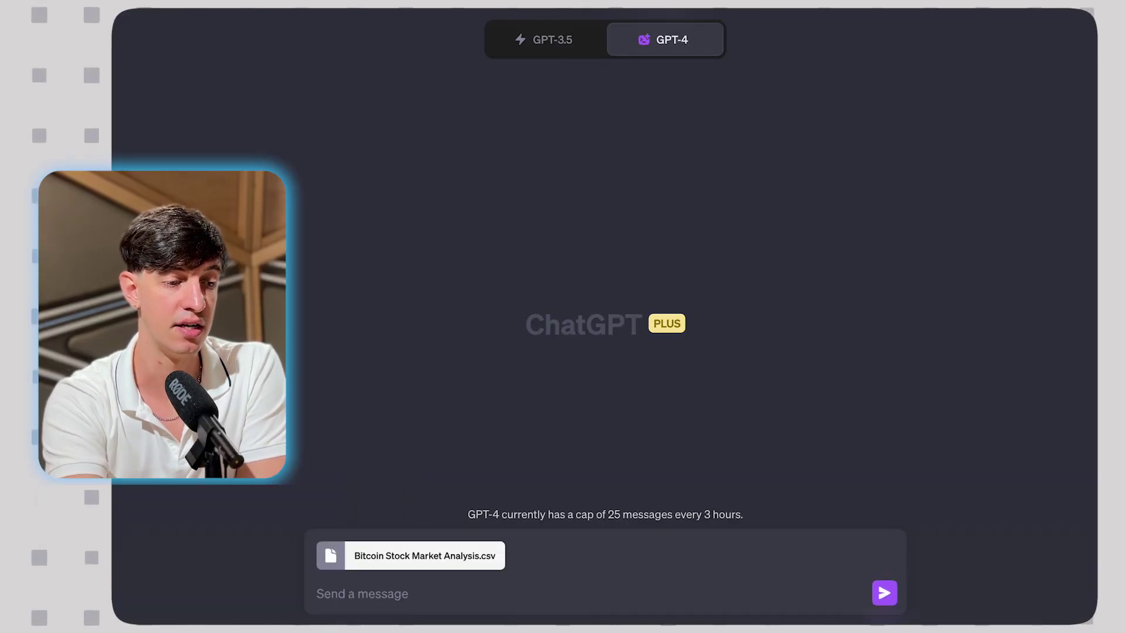
type("load the csv file about the bitoin price over time.  analyse the data and visualize the 5 most interesting insights")
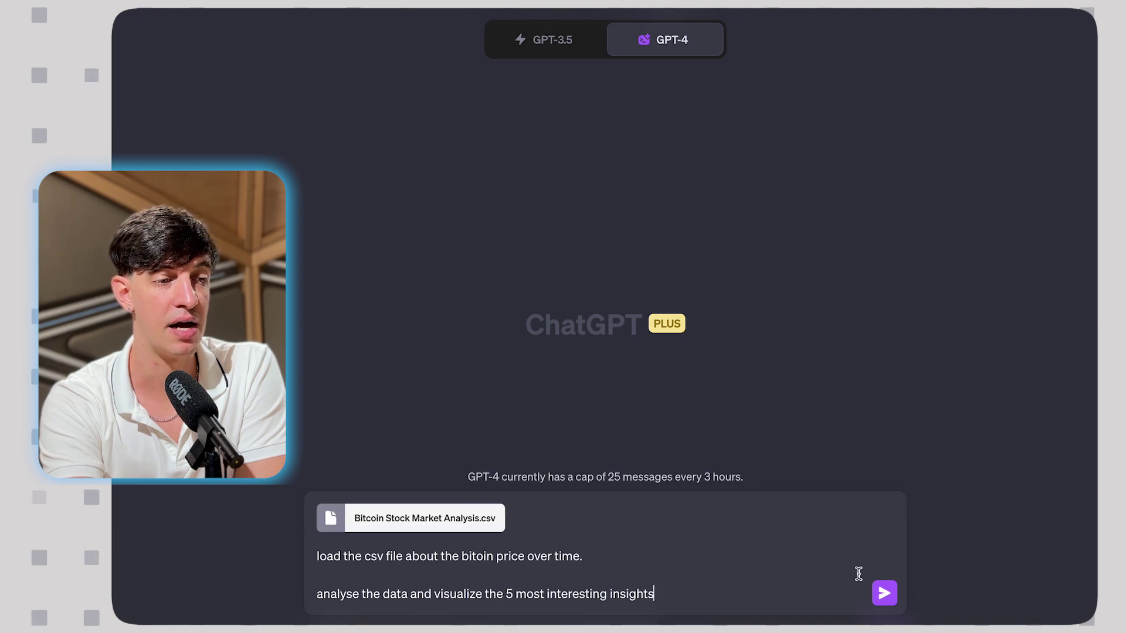
left_click(884, 593)
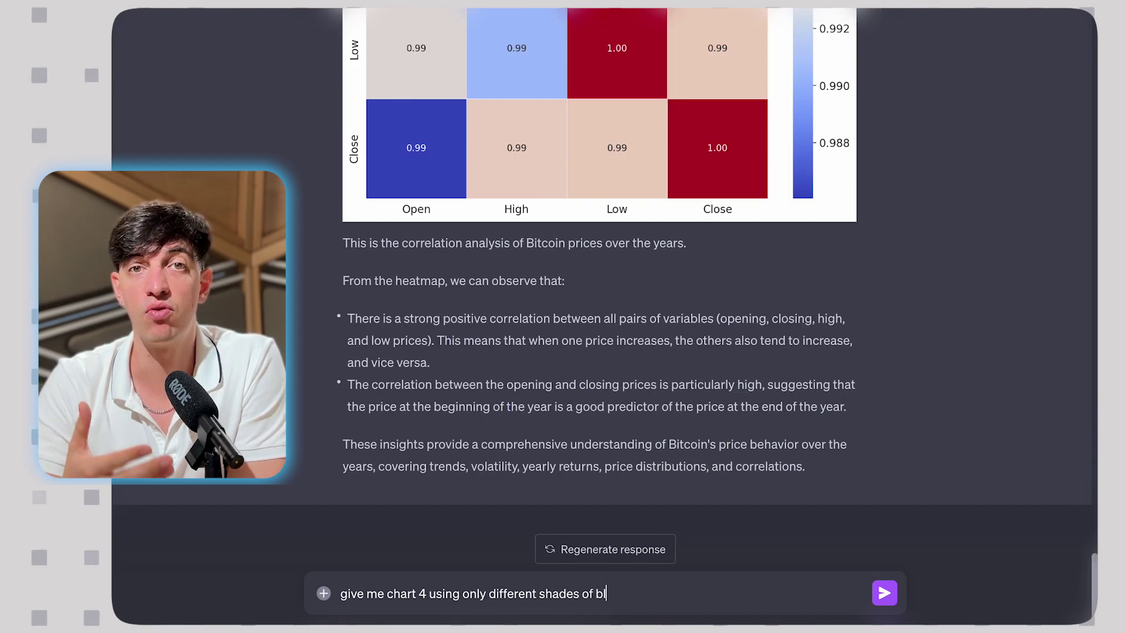
key("Return")
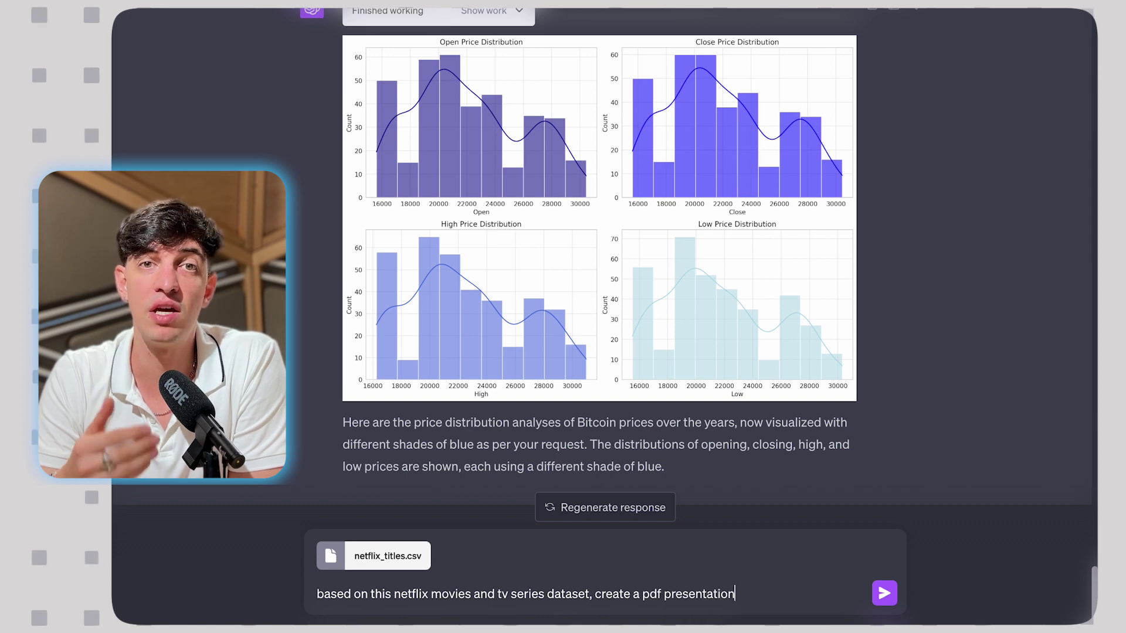
Request a PDF presentation of 5 insights from netflix_titles.csv, with a title page and one insight per page showing bold question, summary and visualization.
key("BackSpace")
key("BackSpace")
key("BackSpace")
key("BackSpace")
type("most intererresting 5 insights that you can find. the pdf should have the first page")
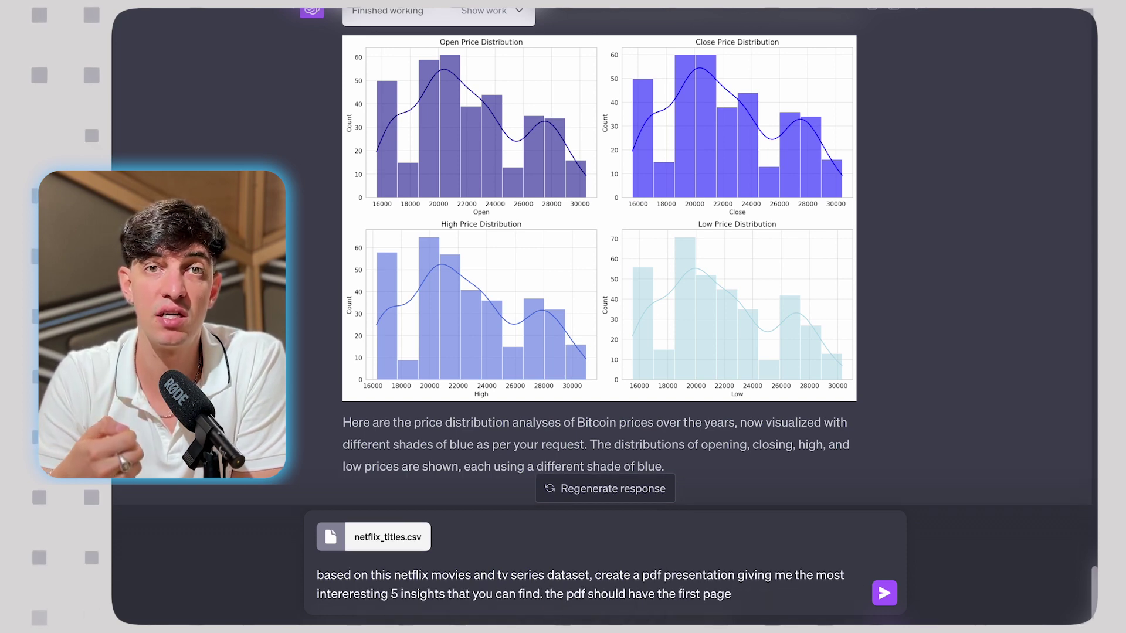
type("presentation and having one insight per page from page 2 onwards.")
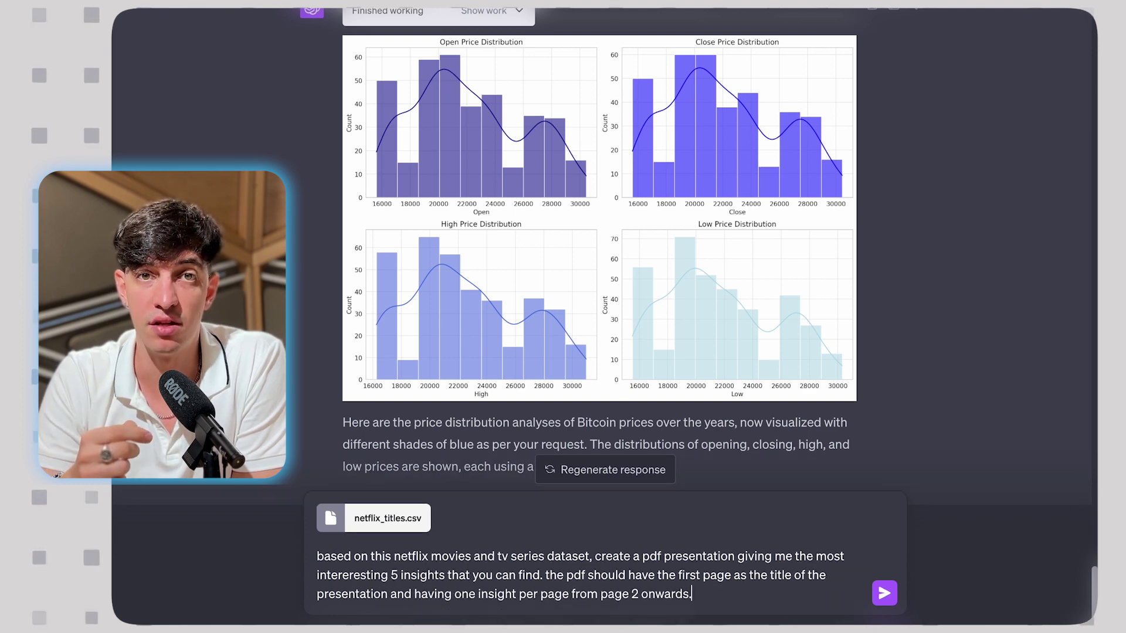
type(" trying to ask in bold, then the summary of the insight and then the data visualization")
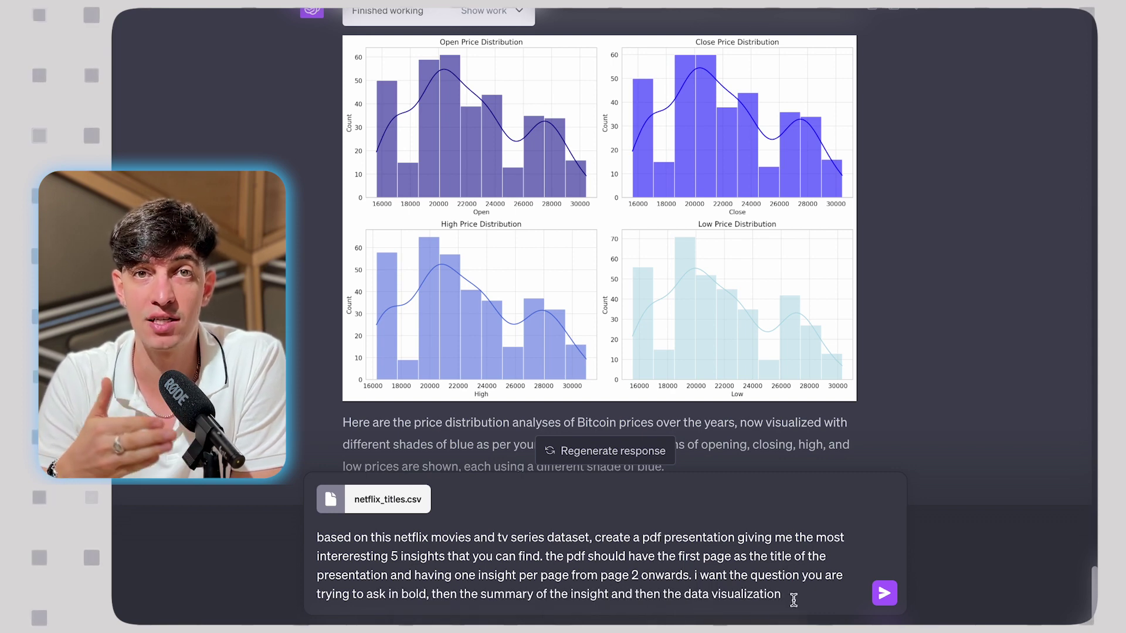
type("showing the insight")
key("Return")
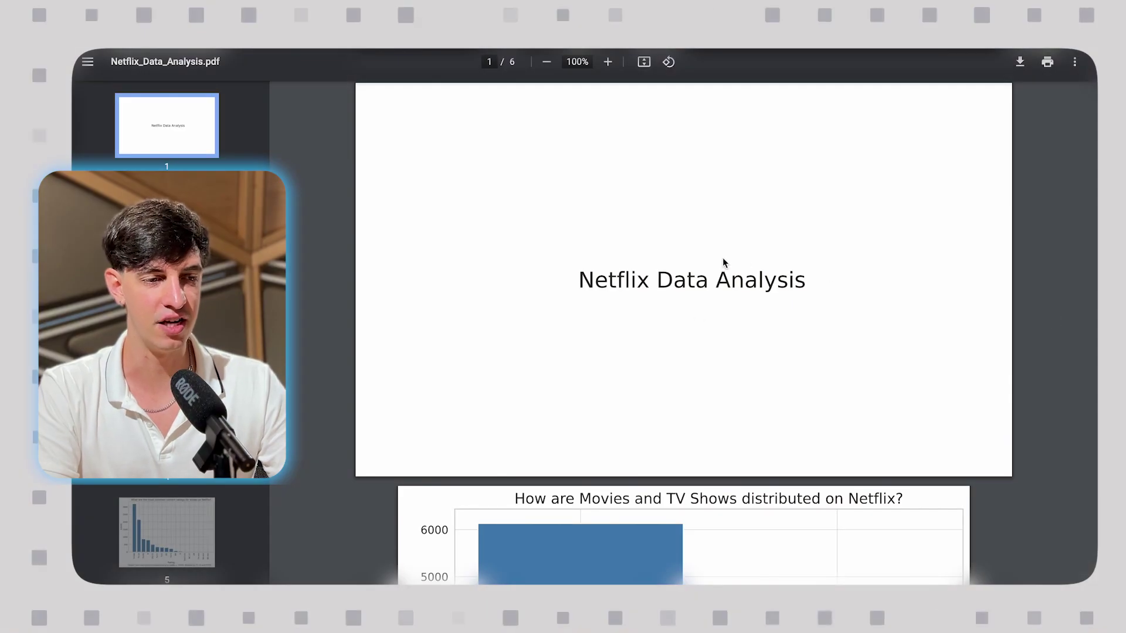
Examine the title page and the insight charts in Netflix_Data_Analysis.pdf.
scroll(859, 386, "down", 5)
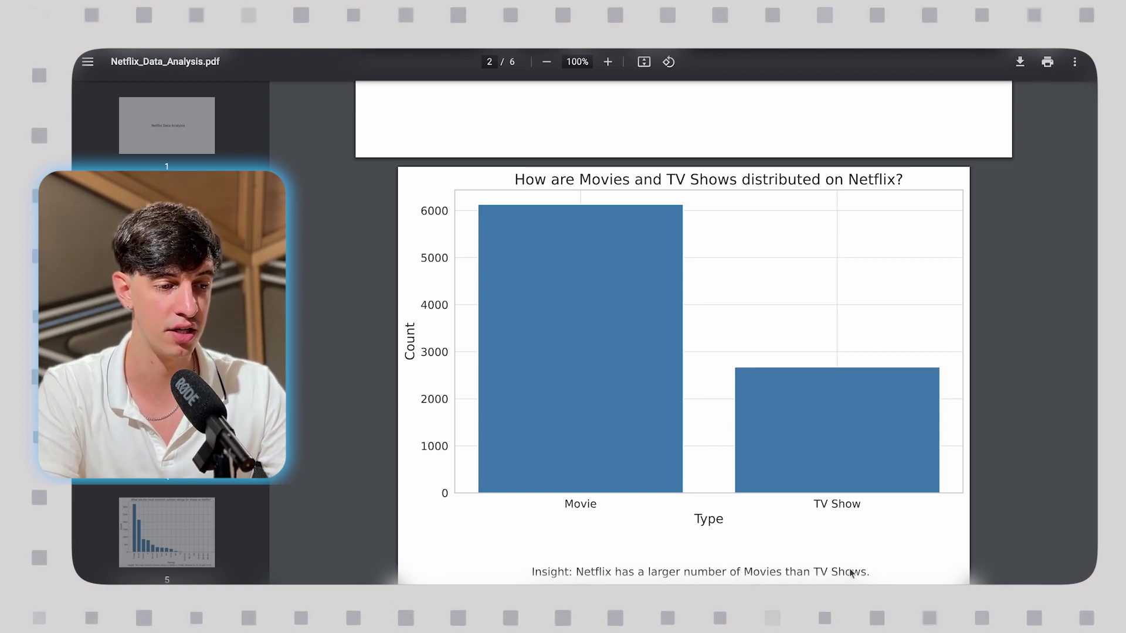
scroll(851, 573, "down", 7)
scroll(850, 573, "down", 1)
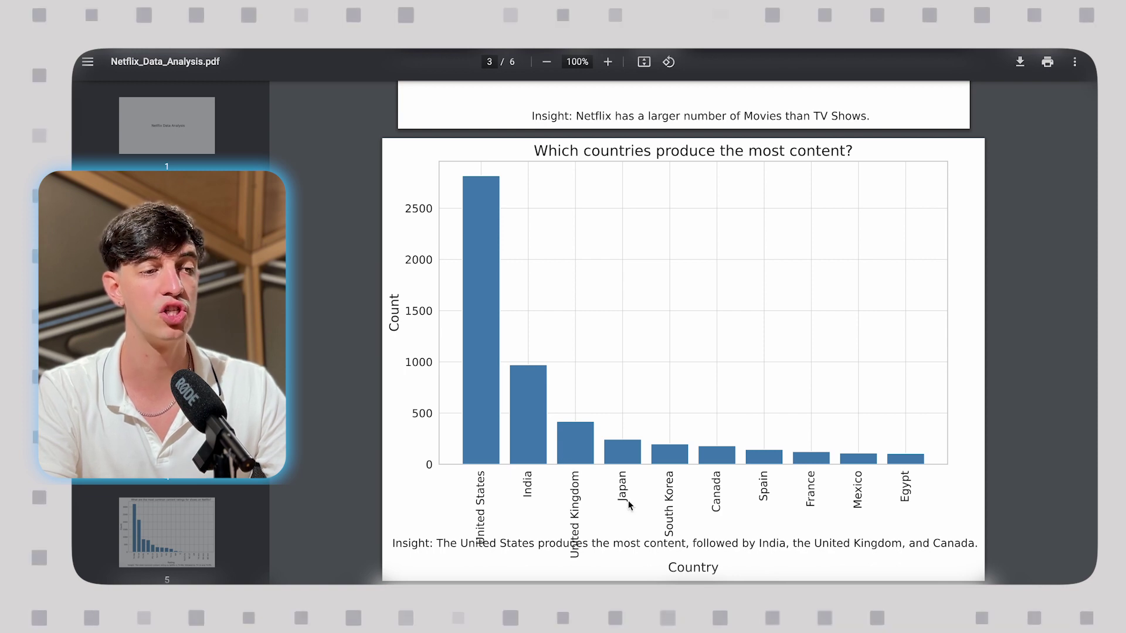
scroll(628, 503, "down", 7)
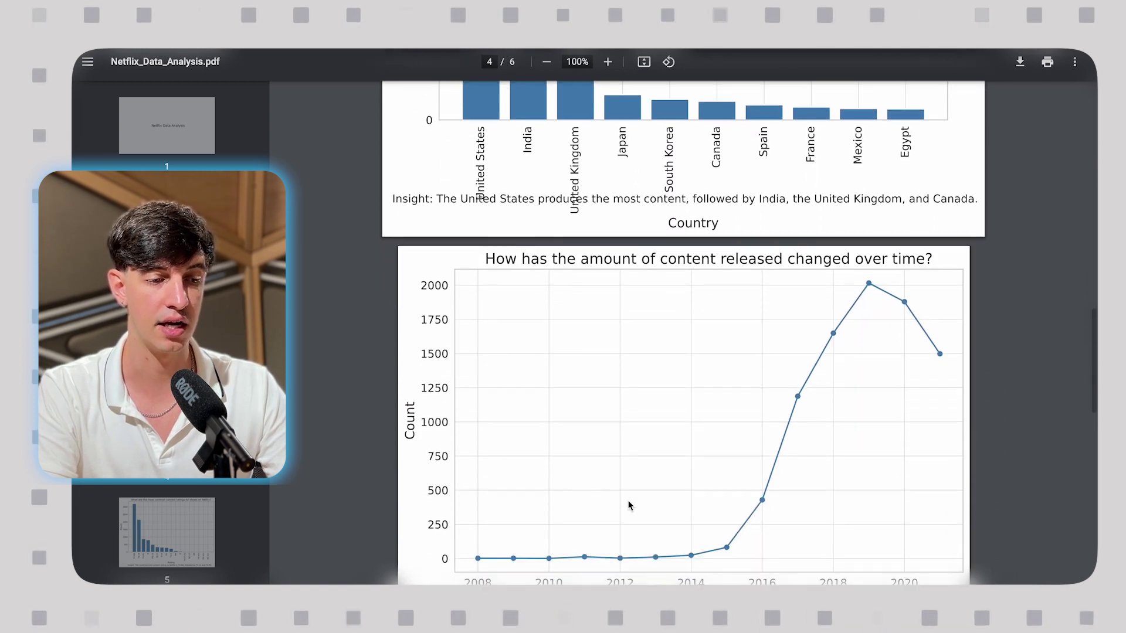
scroll(628, 503, "down", 1)
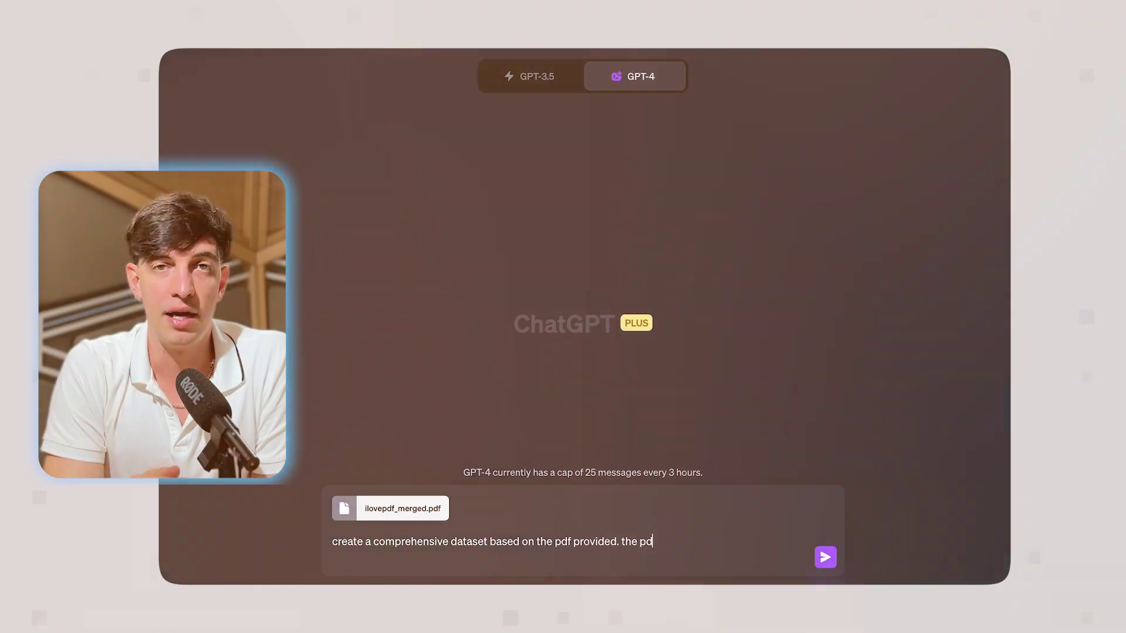
Request a comprehensive dataset based on ilovepdf_merged.pdf, explaining that the PDF gives a list of invoices.
type("f gives a list of onvoice")
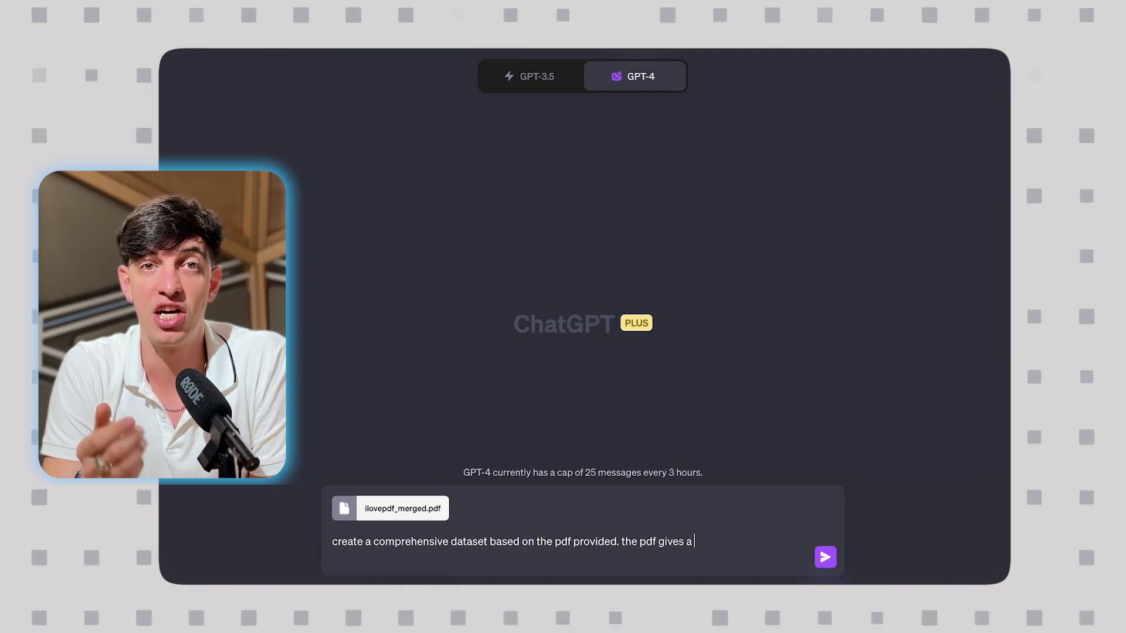
key("BackSpace")
key("BackSpace")
key("BackSpace")
key("BackSpace")
key("BackSpace")
key("BackSpace")
key("BackSpace")
type("invoices")
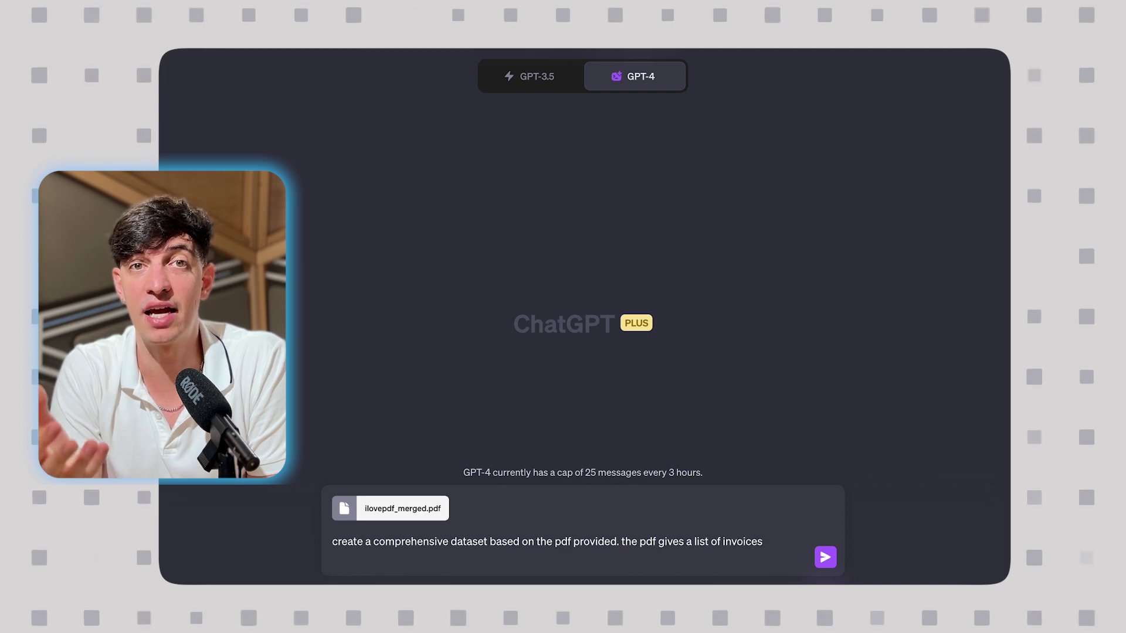
key("Return")
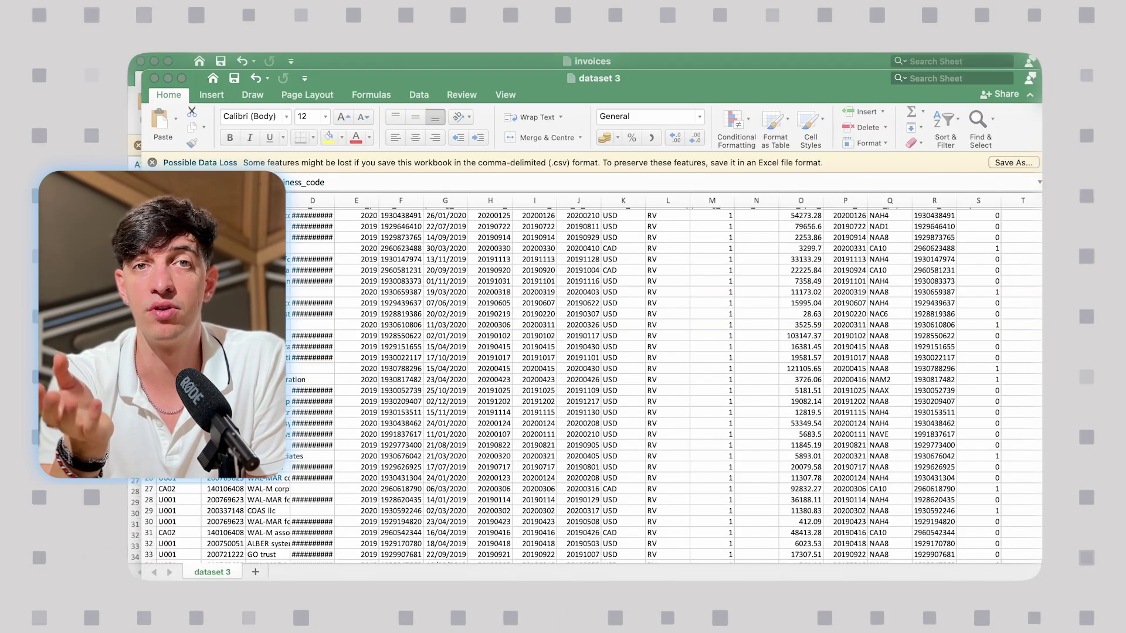
Bring the dataset 3 workbook forward in Excel and examine its column headings and invoice records from the first row.
left_click(308, 83)
left_click_drag(144, 71, 131, 55)
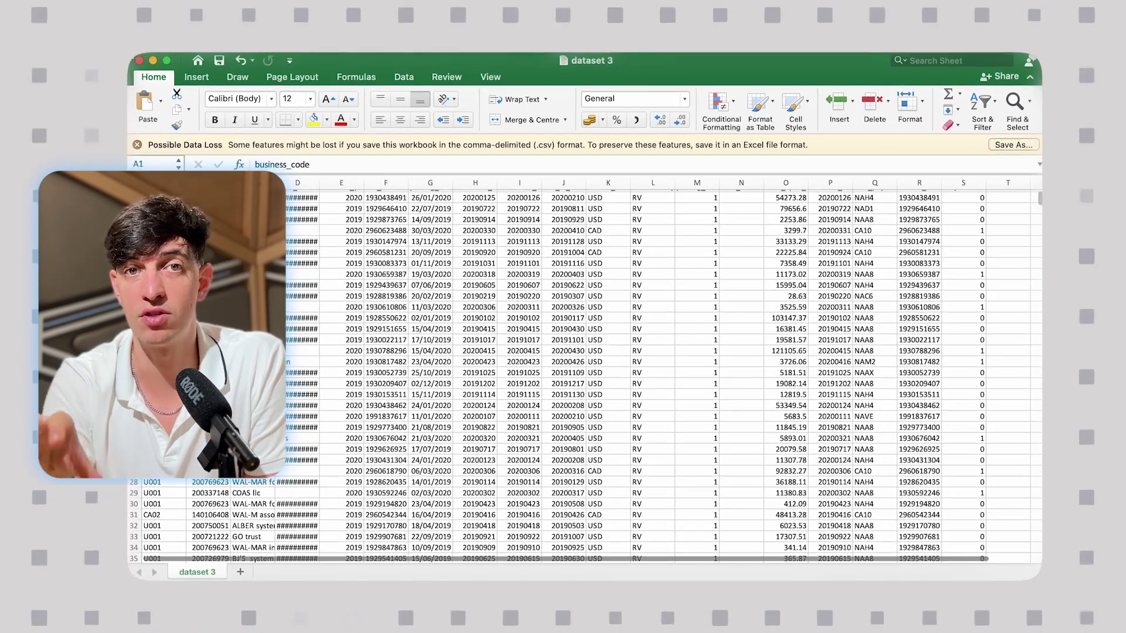
left_click(302, 362)
key("ctrl+Home")
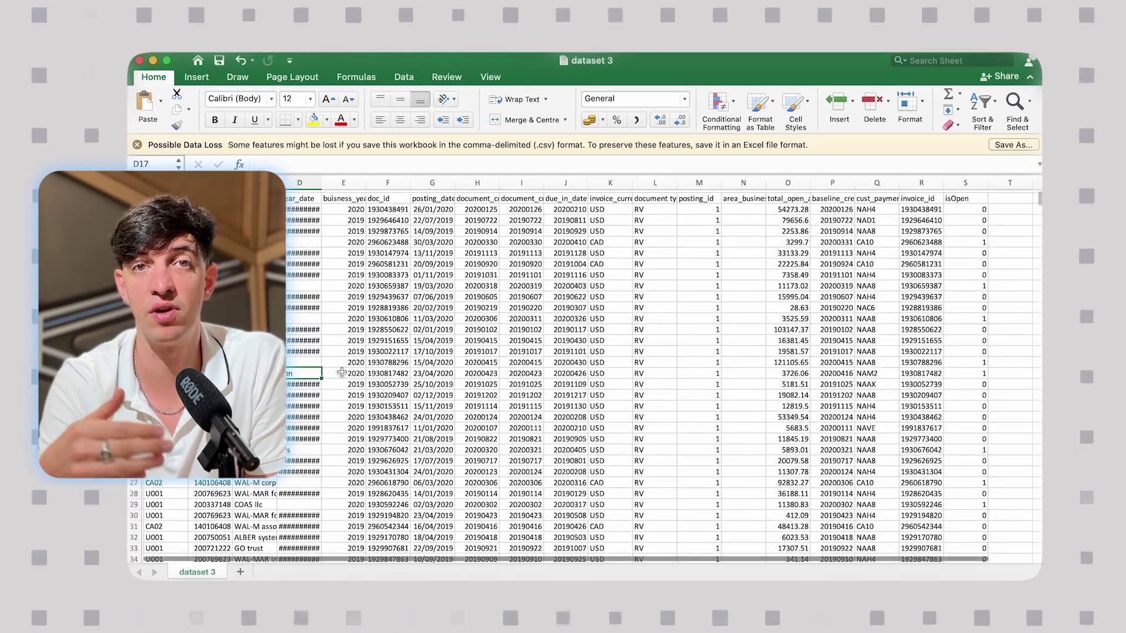
key("Right")
key("Right")
key("Right")
key("Right")
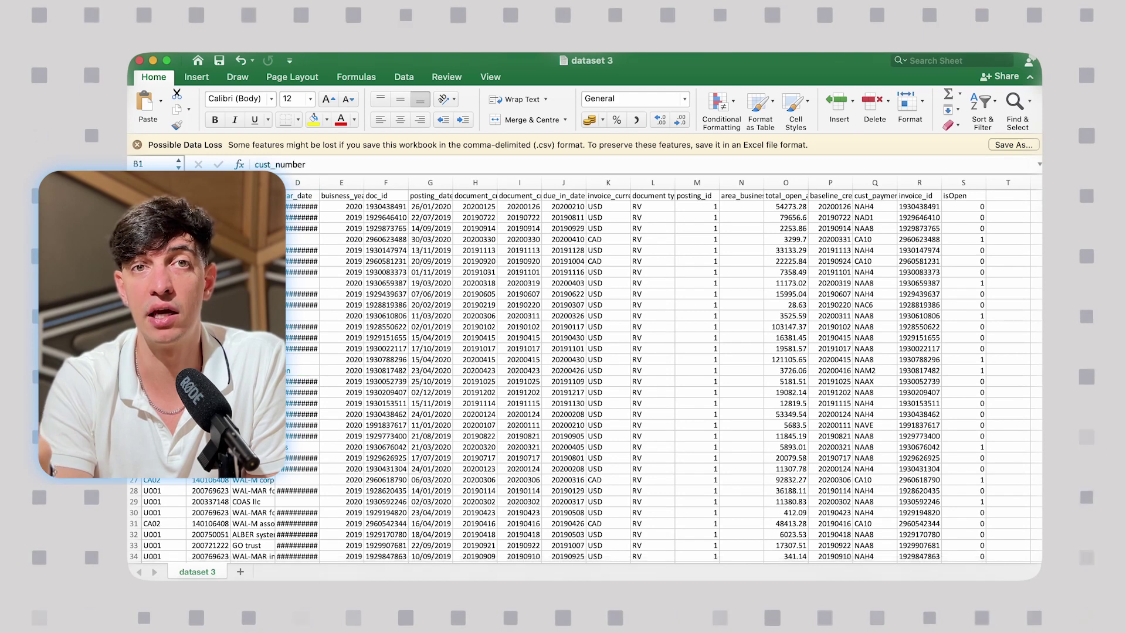